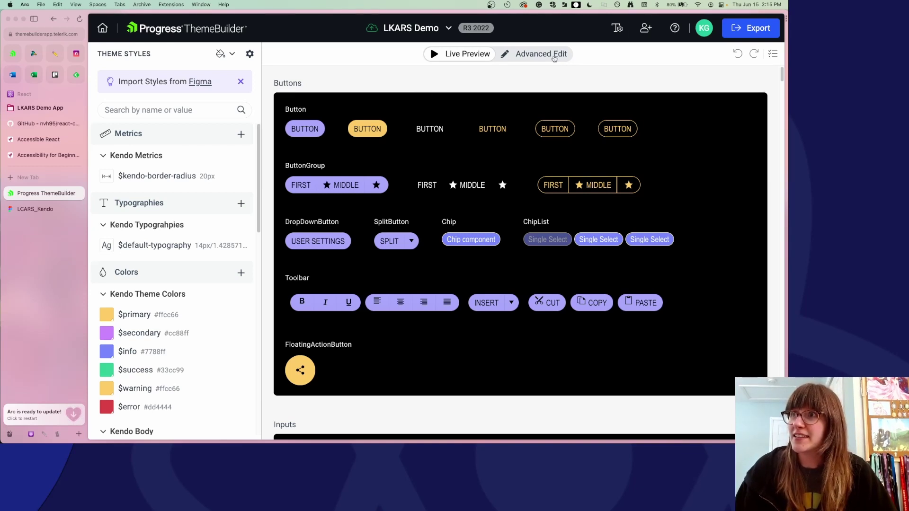
# Turn on Advanced Edit for the LKARS Demo theme preview.
pyautogui.click(554, 57)
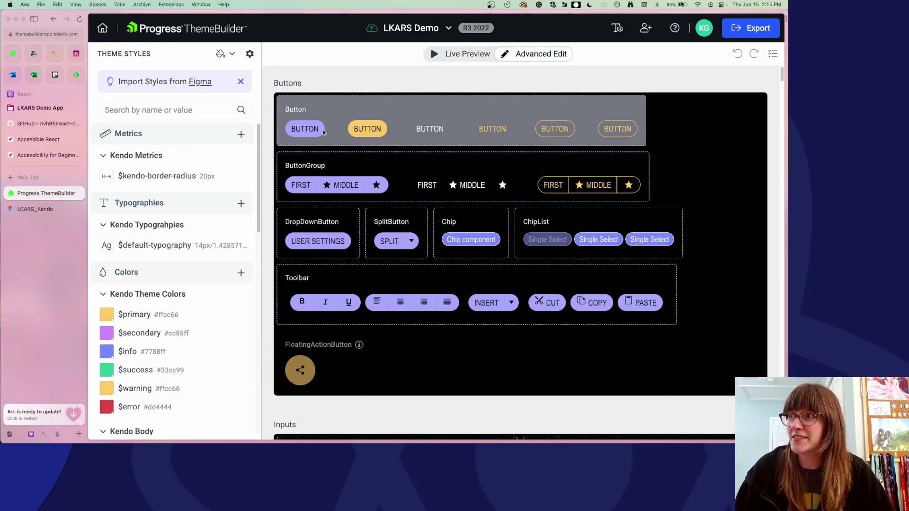
# Open the Button component editor and scroll through its Button and Text part properties.
pyautogui.click(323, 133)
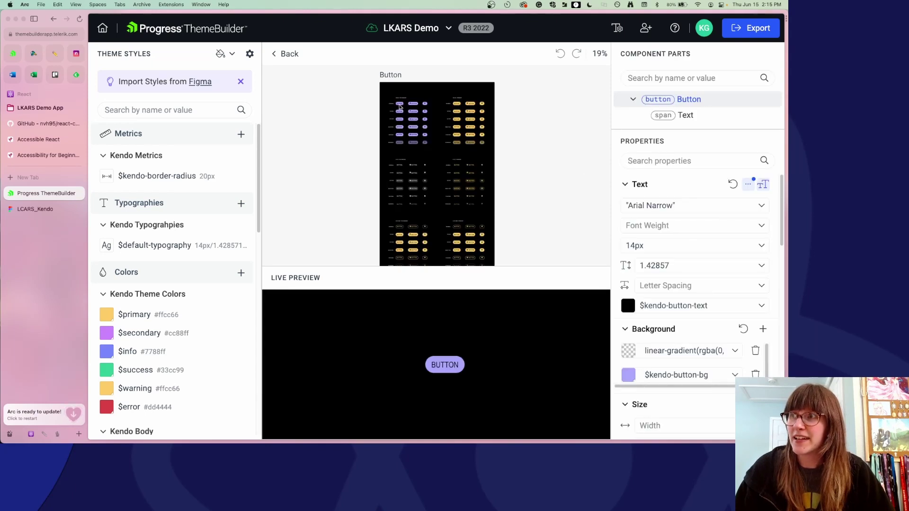
pyautogui.scroll(-5, 689, 185)
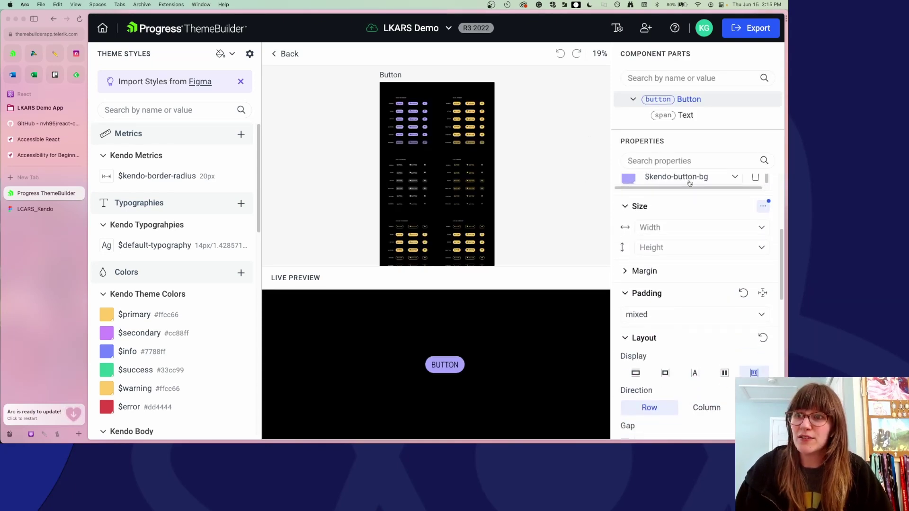
pyautogui.scroll(-8, 689, 184)
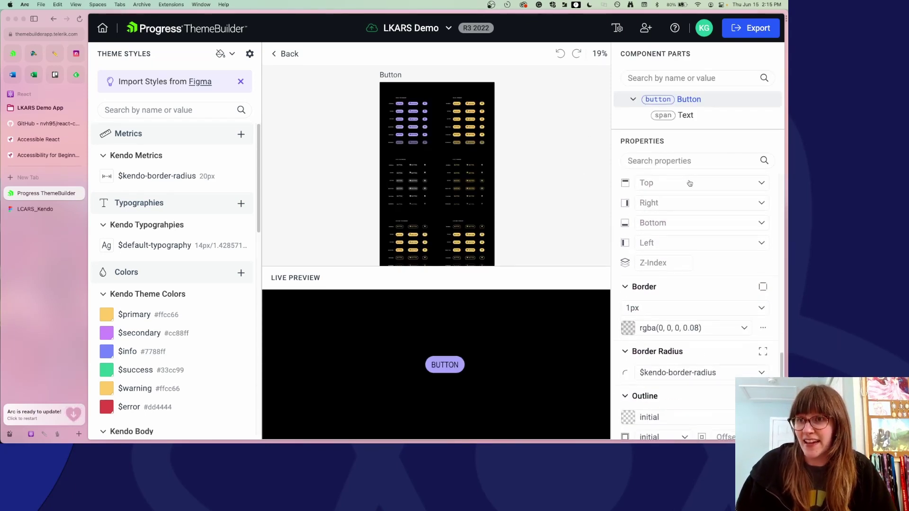
pyautogui.scroll(-3, 690, 183)
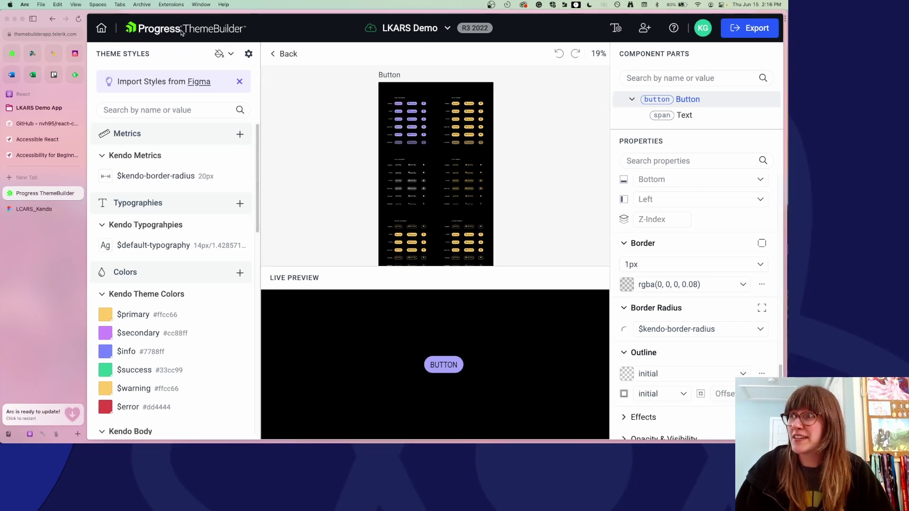
# Return to the project dashboard, then switch over to the LCARS_Kendo Figma file.
pyautogui.click(103, 30)
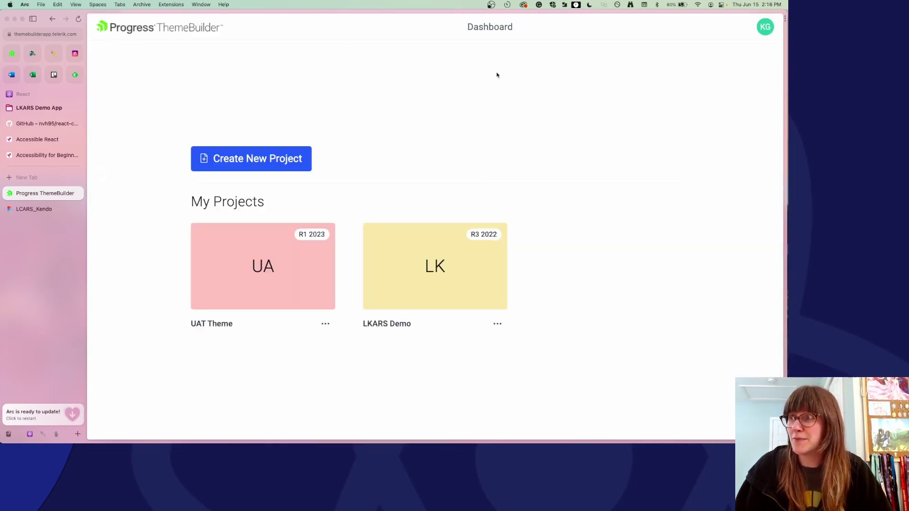
pyautogui.click(45, 210)
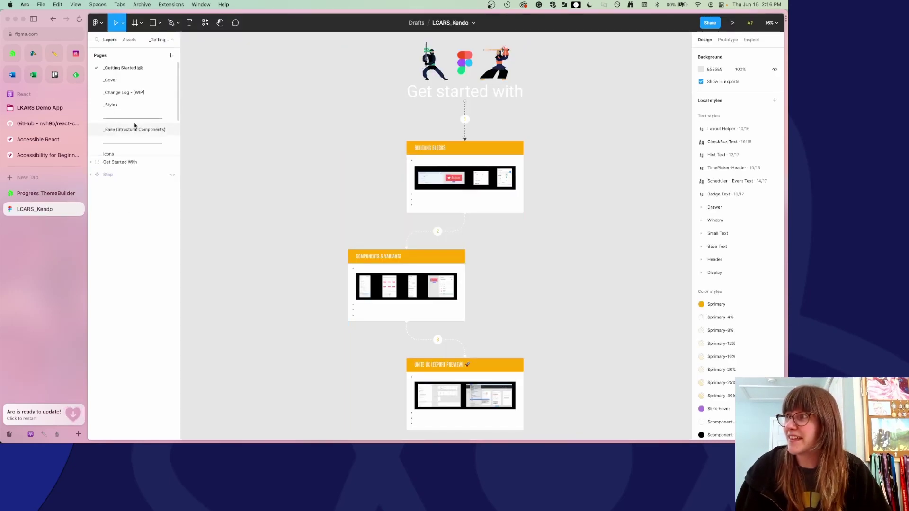
# Open the Components & Variants page and bring the Button variants into view.
pyautogui.scroll(-3, 134, 125)
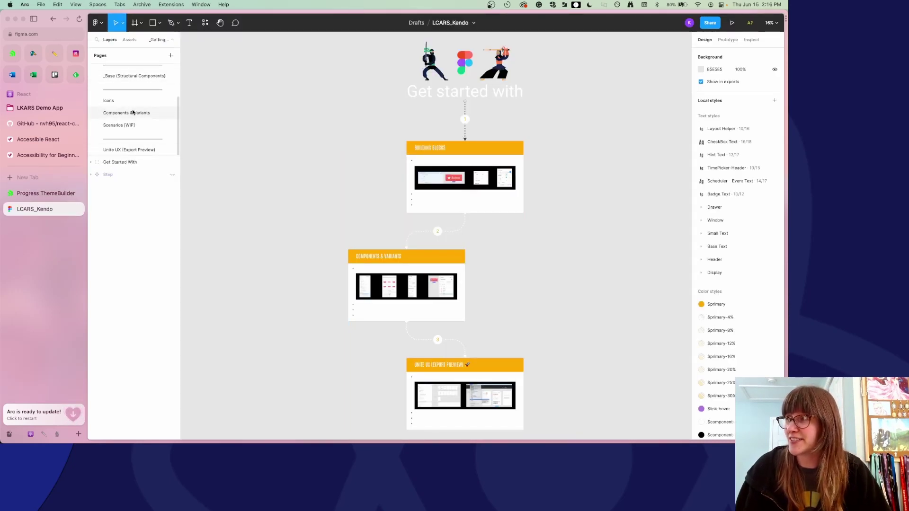
pyautogui.click(127, 112)
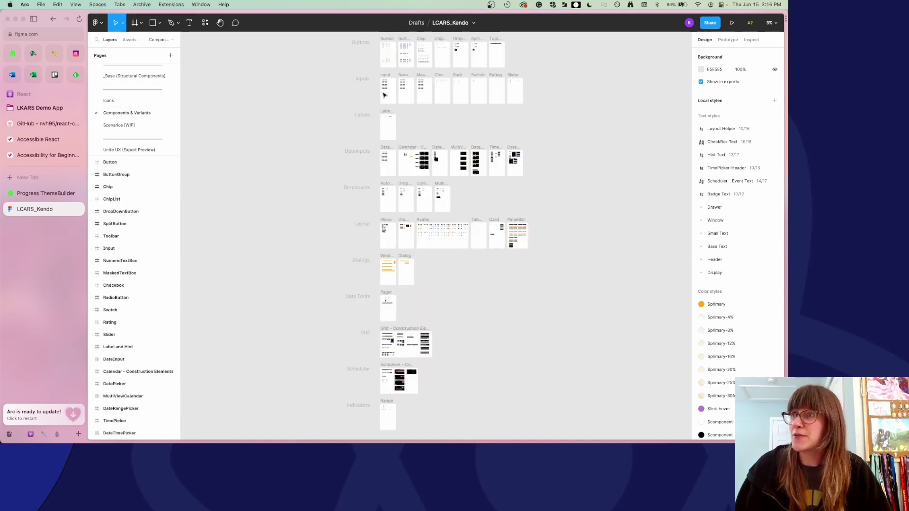
pyautogui.scroll(5, 361, 97)
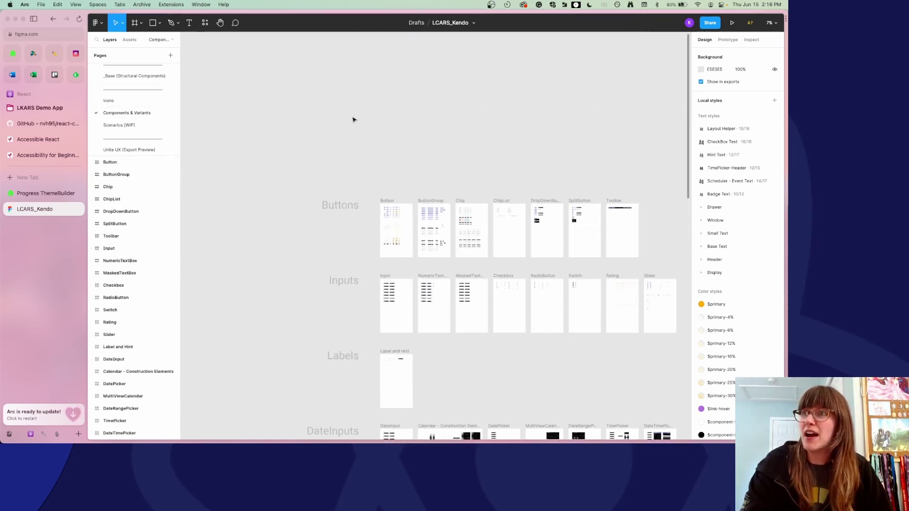
pyautogui.scroll(2, 352, 122)
pyautogui.scroll(3, 329, 143)
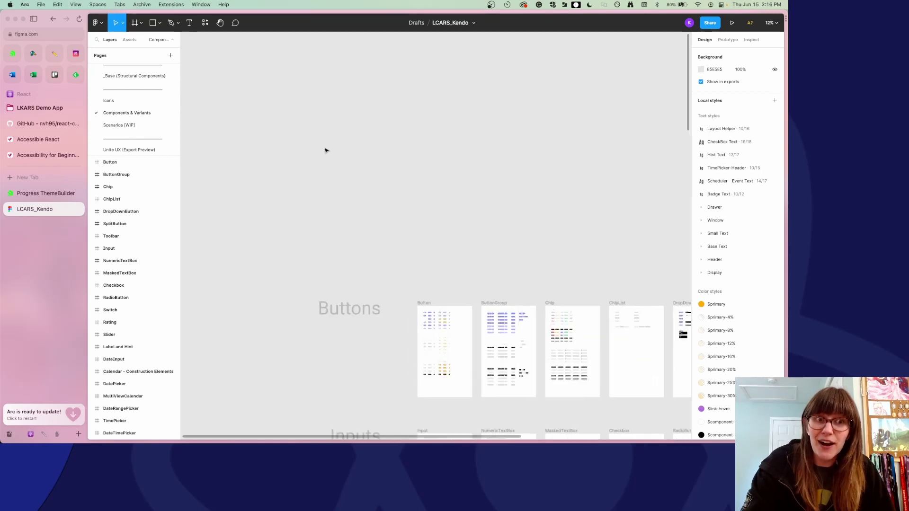
pyautogui.scroll(10, 331, 202)
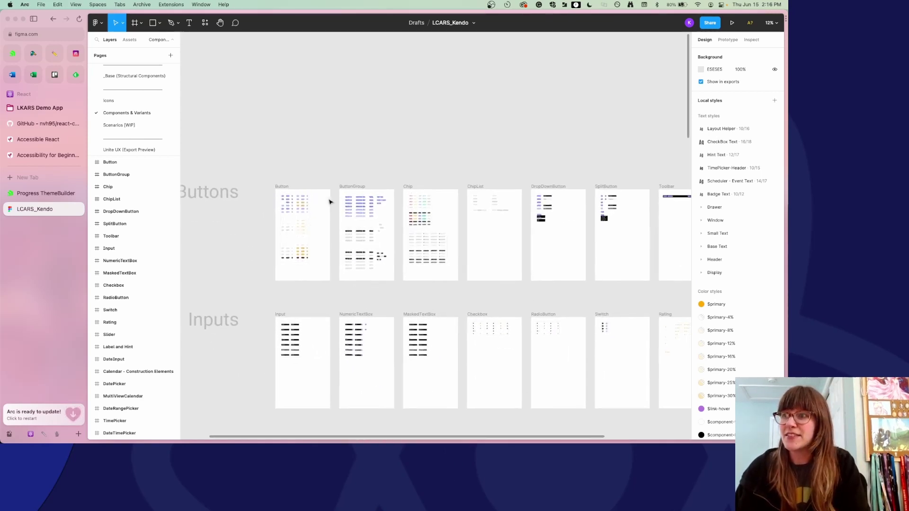
pyautogui.scroll(5, 330, 202)
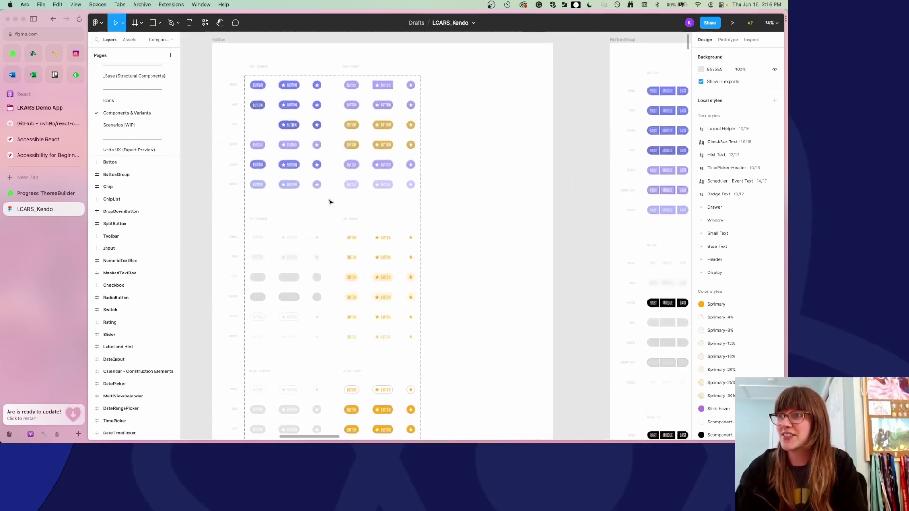
pyautogui.scroll(2, 330, 202)
pyautogui.hscroll(-2, 330, 202)
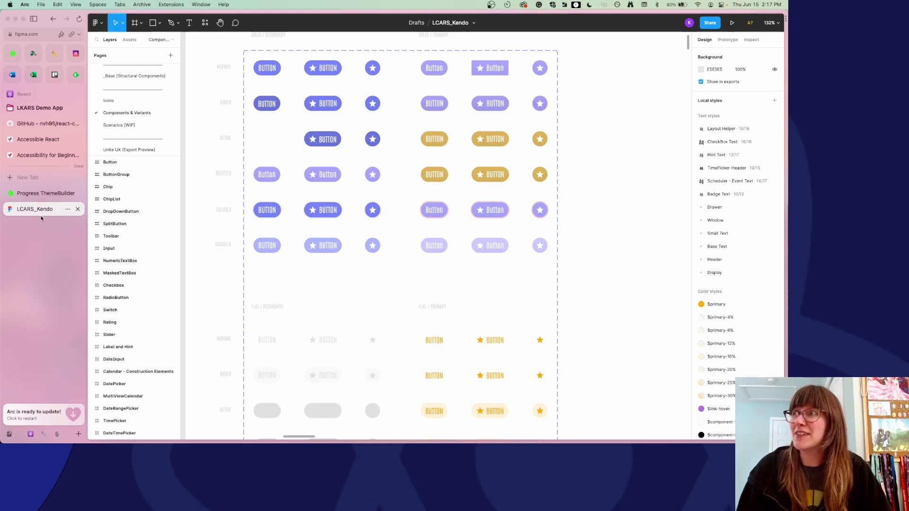
pyautogui.click(204, 23)
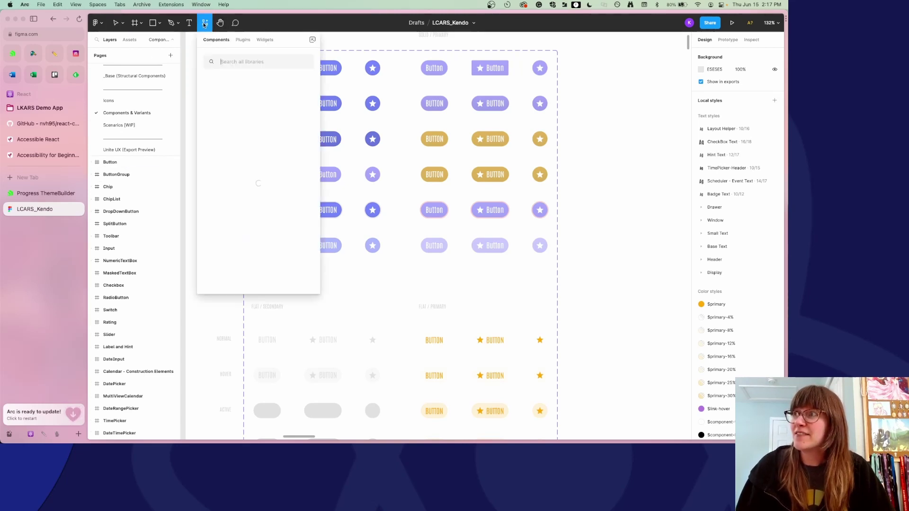
pyautogui.click(242, 40)
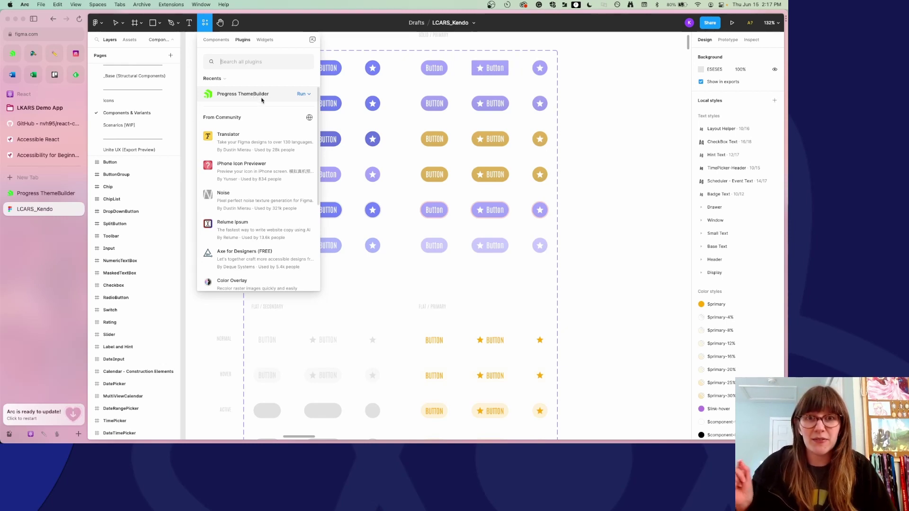
pyautogui.click(616, 179)
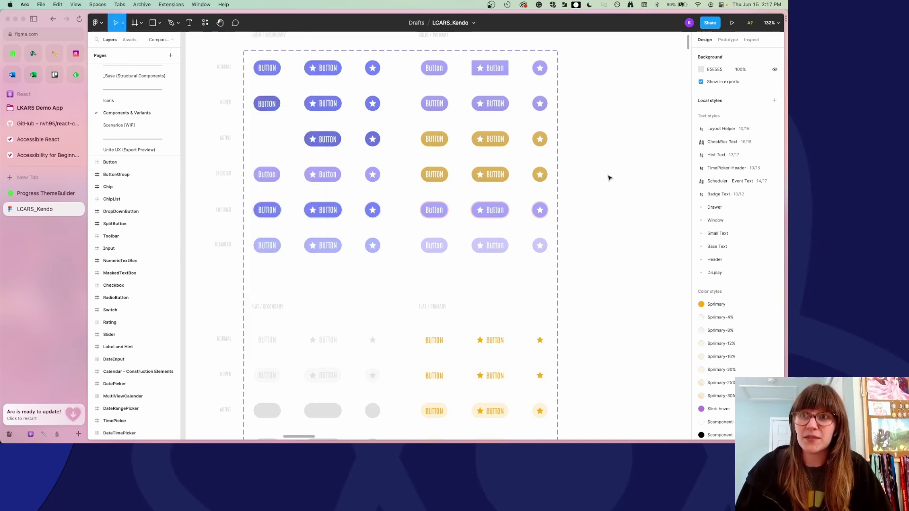
pyautogui.scroll(-4, 730, 104)
pyautogui.scroll(-5, 731, 176)
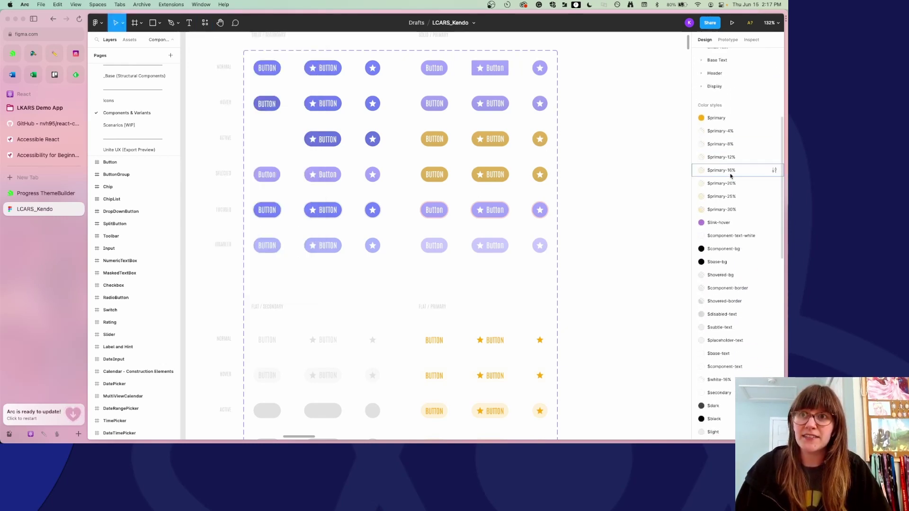
pyautogui.scroll(-6, 730, 176)
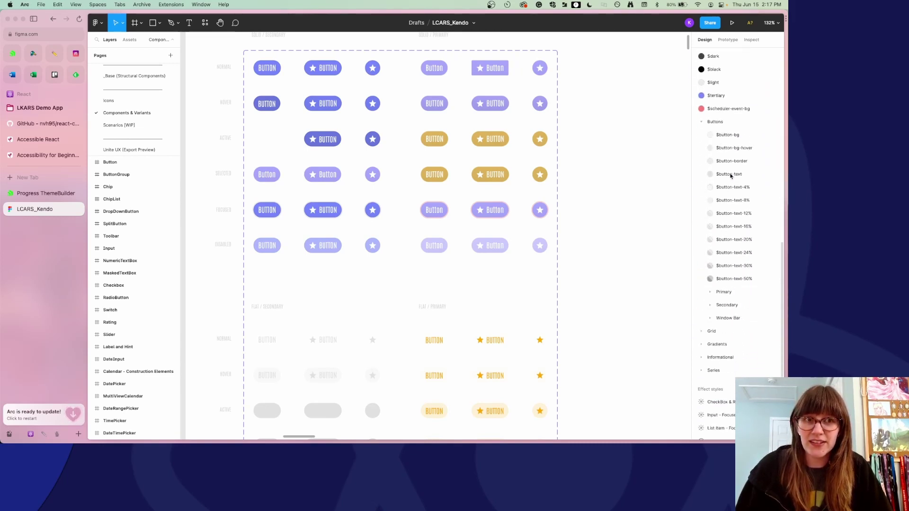
pyautogui.scroll(10, 731, 175)
pyautogui.scroll(4, 731, 178)
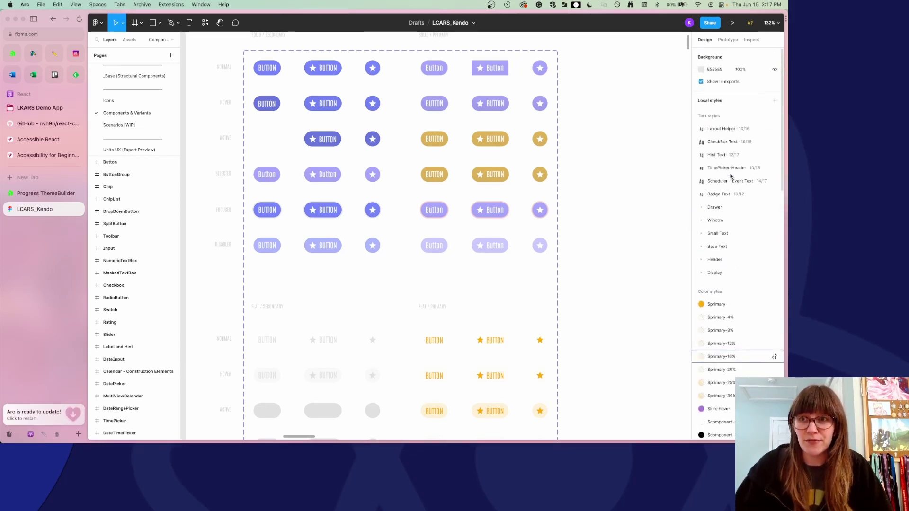
pyautogui.scroll(-5, 731, 178)
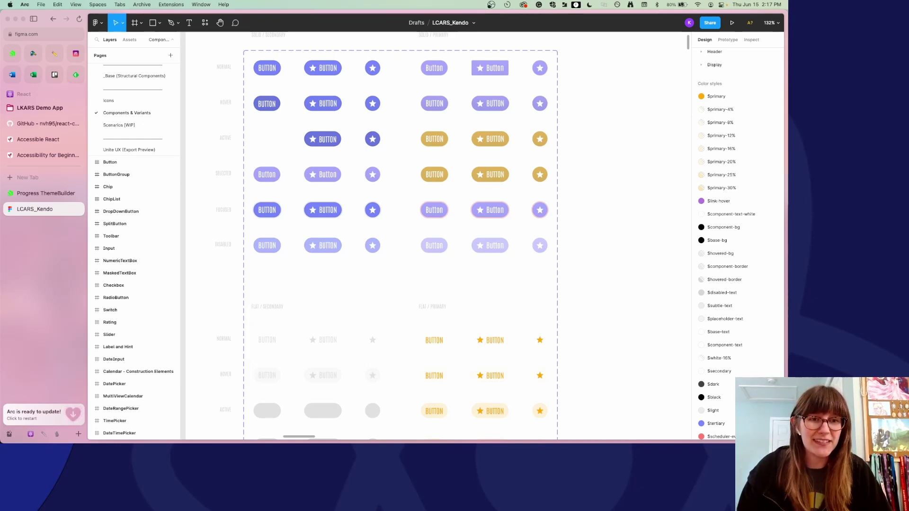
# Create a ThemeBuilder project named 'Figma Import' based on the Kendo Default Theme.
pyautogui.click(46, 193)
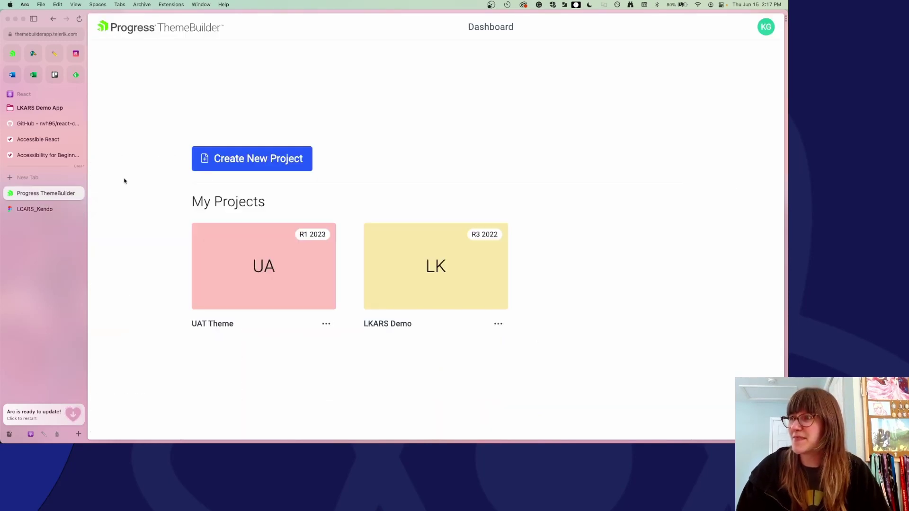
pyautogui.click(262, 158)
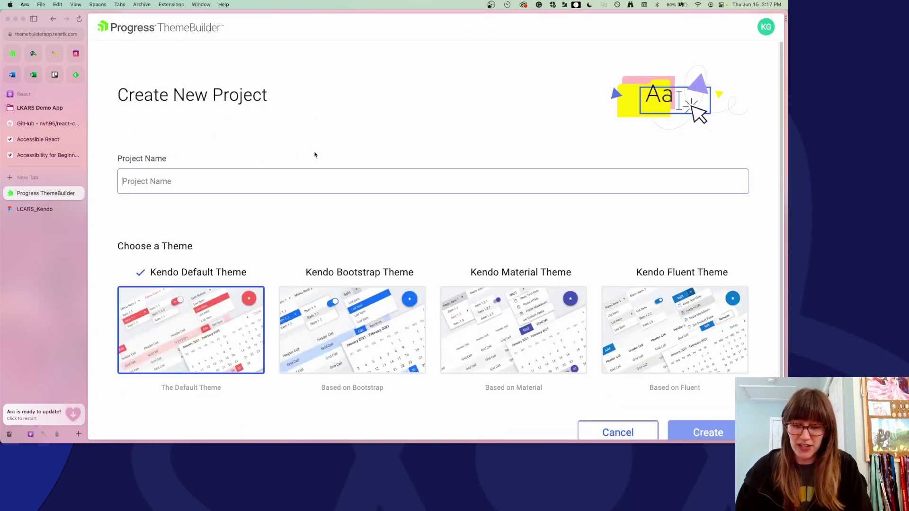
pyautogui.write('Figma')
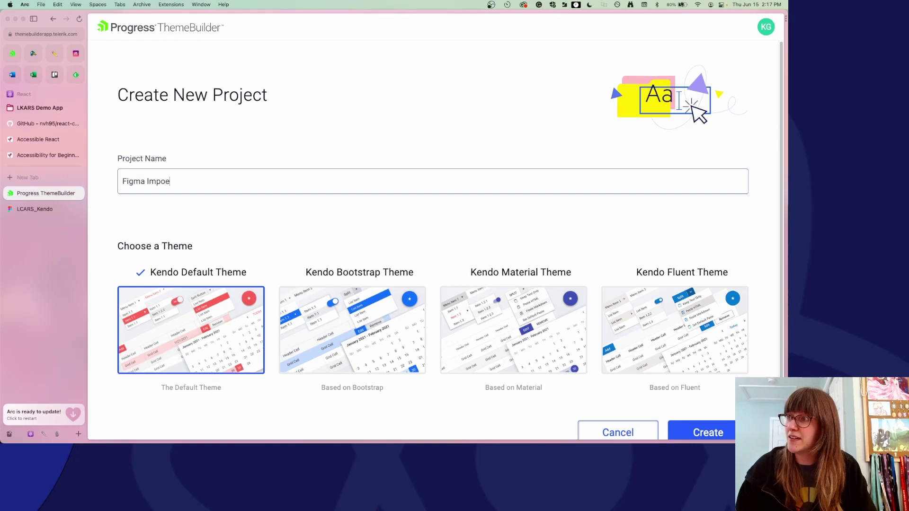
pyautogui.write(' Impoe')
pyautogui.press('BackSpace')
pyautogui.press('BackSpace')
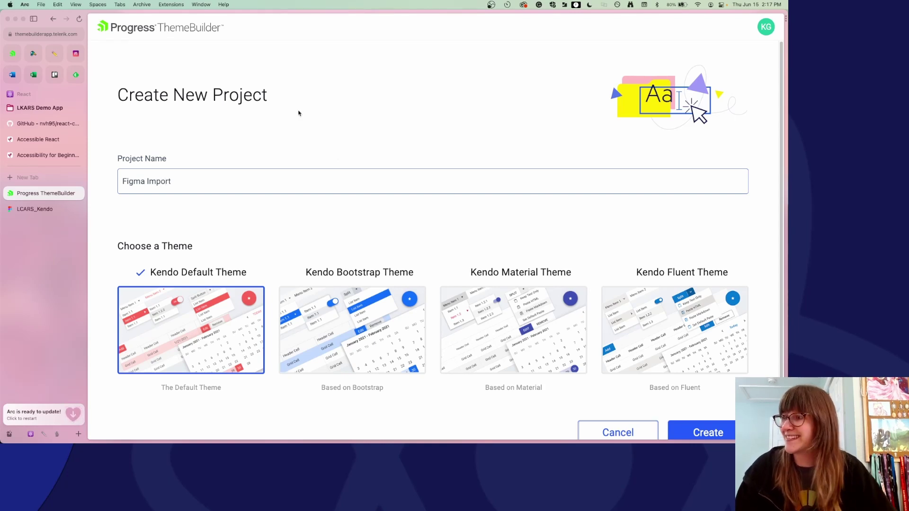
pyautogui.click(706, 432)
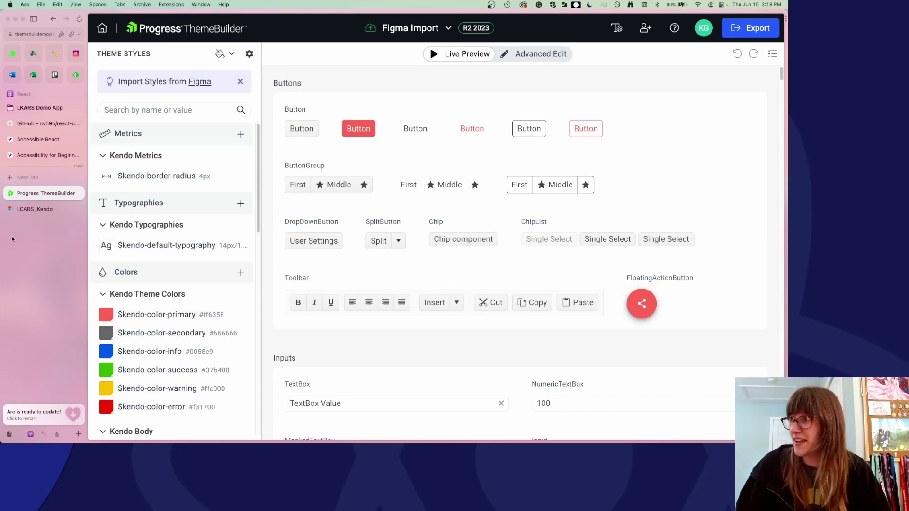
# Glance over the new project's preview, then return to the LCARS_Kendo Figma file.
pyautogui.scroll(-4, 233, 220)
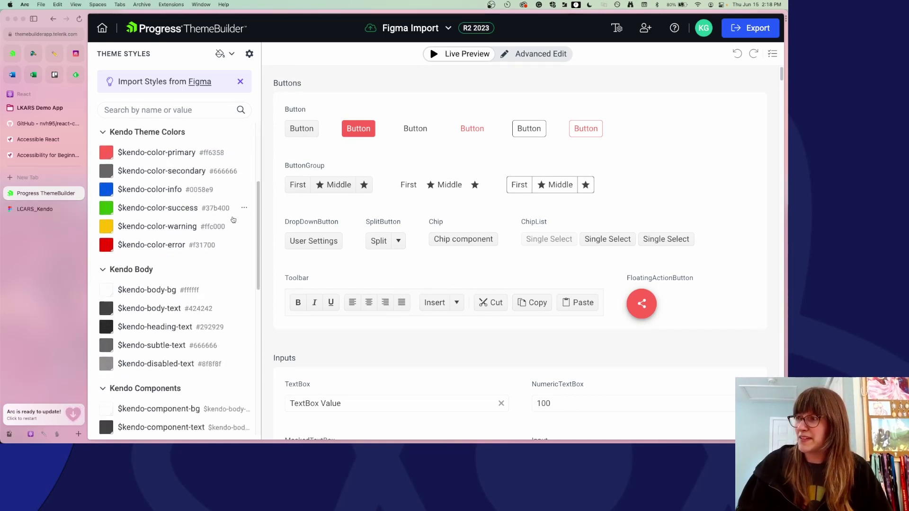
pyautogui.scroll(-10, 233, 219)
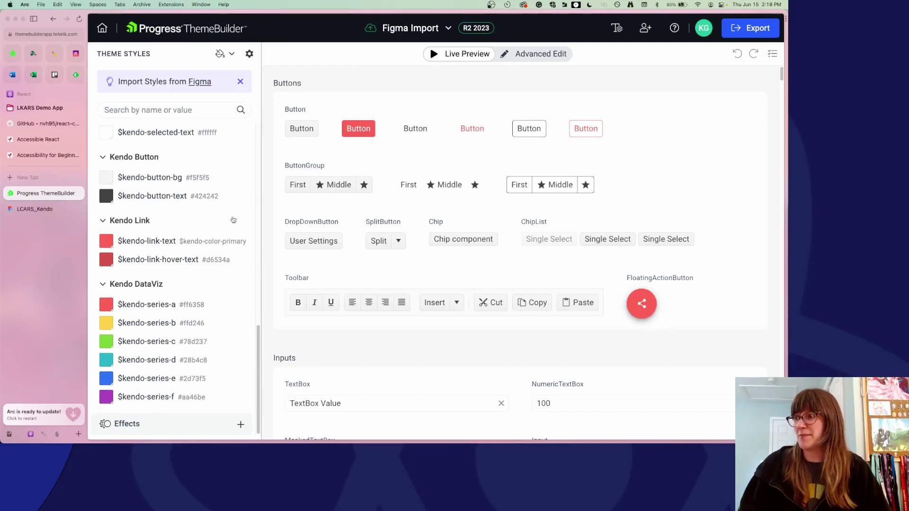
pyautogui.scroll(15, 233, 219)
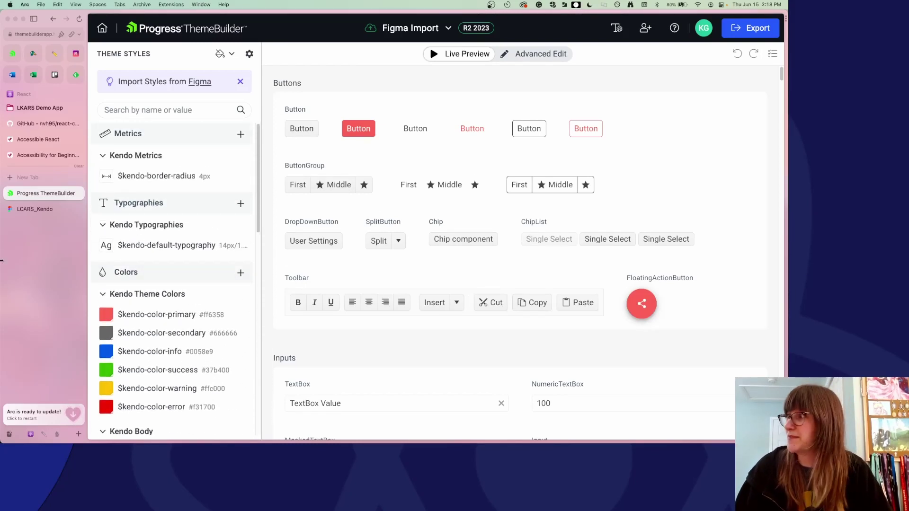
pyautogui.click(43, 210)
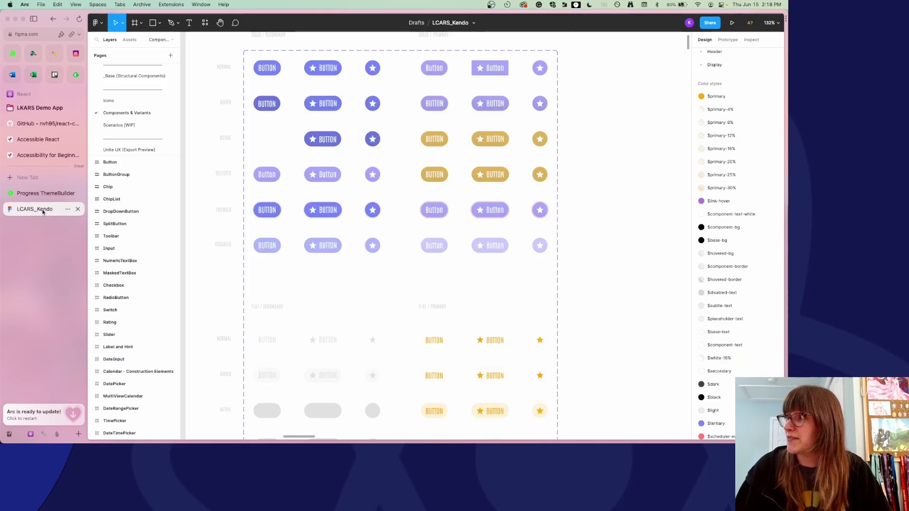
# Run the Progress ThemeBuilder plugin from Resources and log in through the browser.
pyautogui.click(205, 23)
pyautogui.click(260, 95)
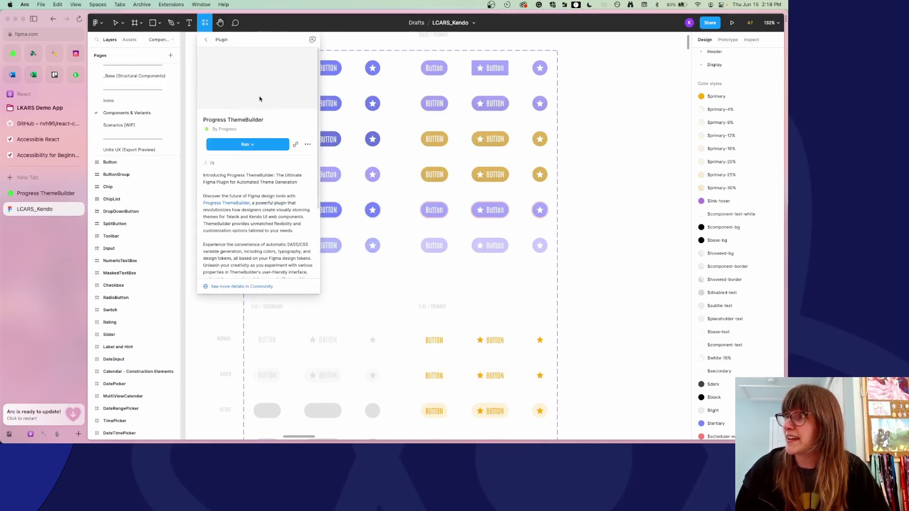
pyautogui.click(255, 145)
pyautogui.click(263, 161)
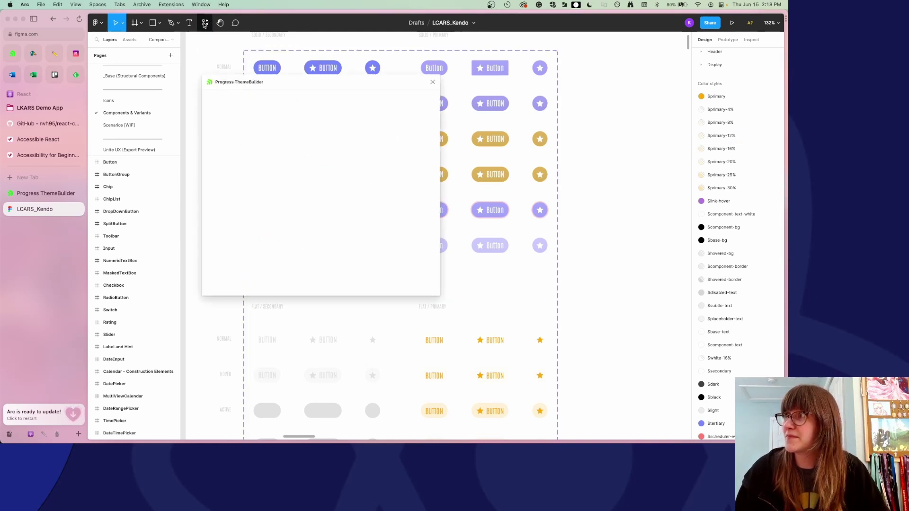
pyautogui.click(256, 200)
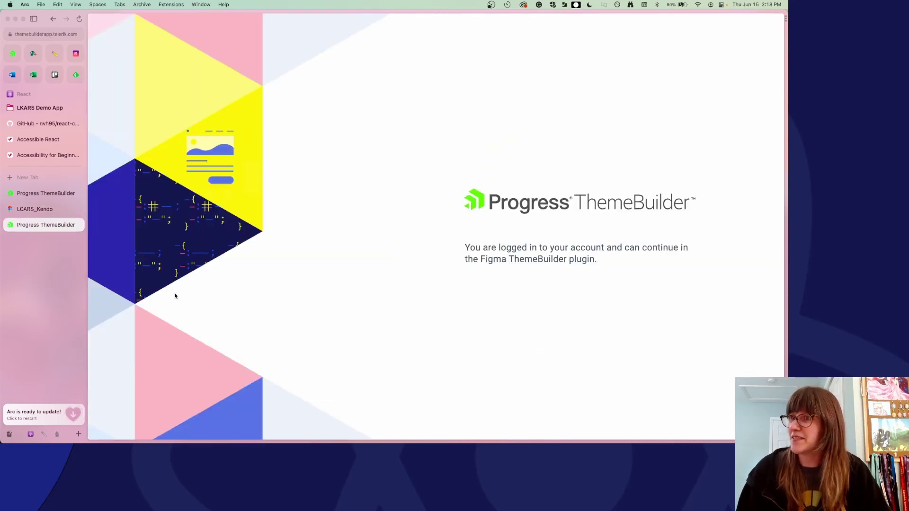
pyautogui.click(34, 209)
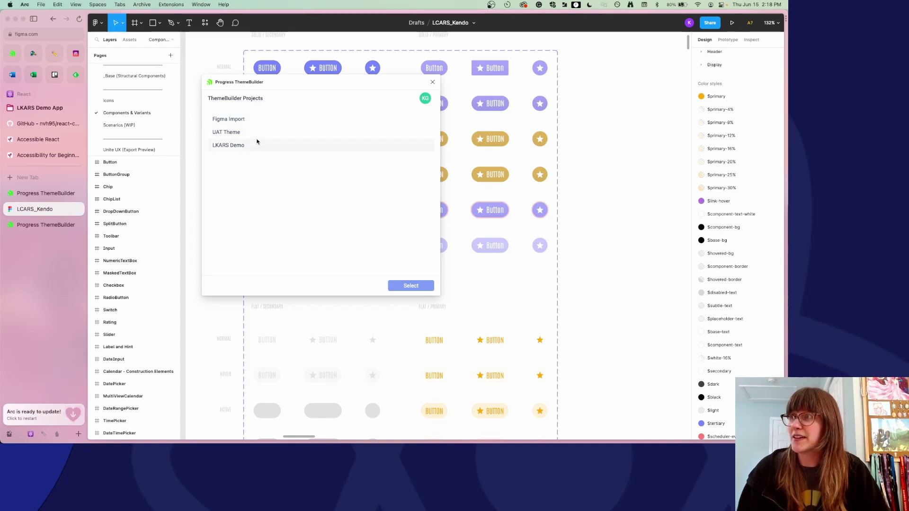
# Export the file's checked design styles to the Figma Import project through the plugin.
pyautogui.click(264, 121)
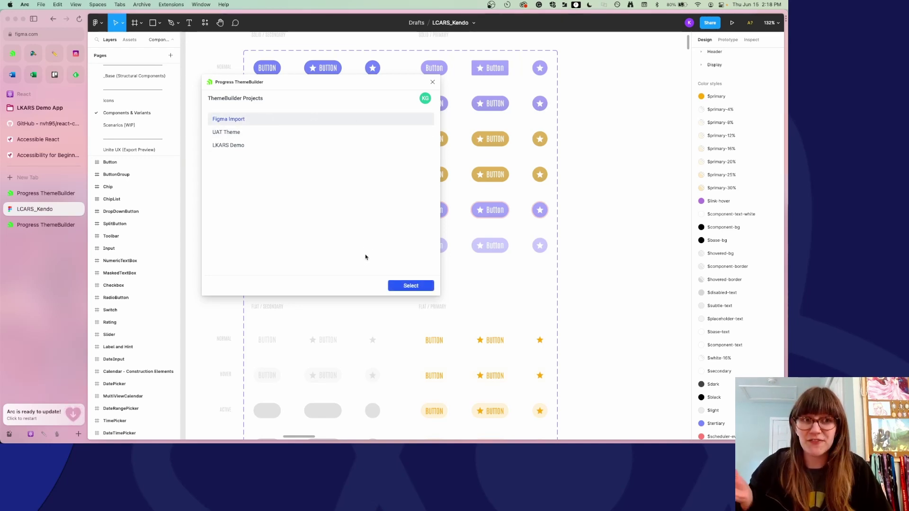
pyautogui.click(410, 286)
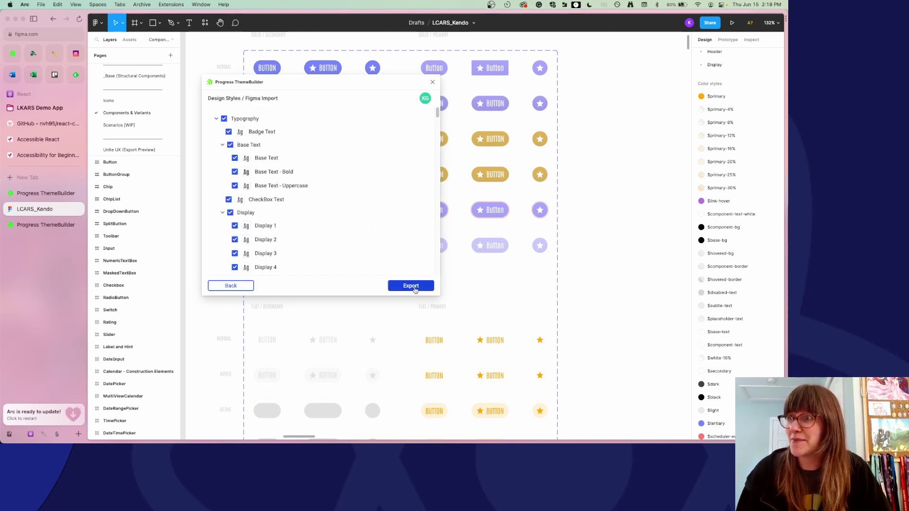
pyautogui.scroll(-15, 398, 144)
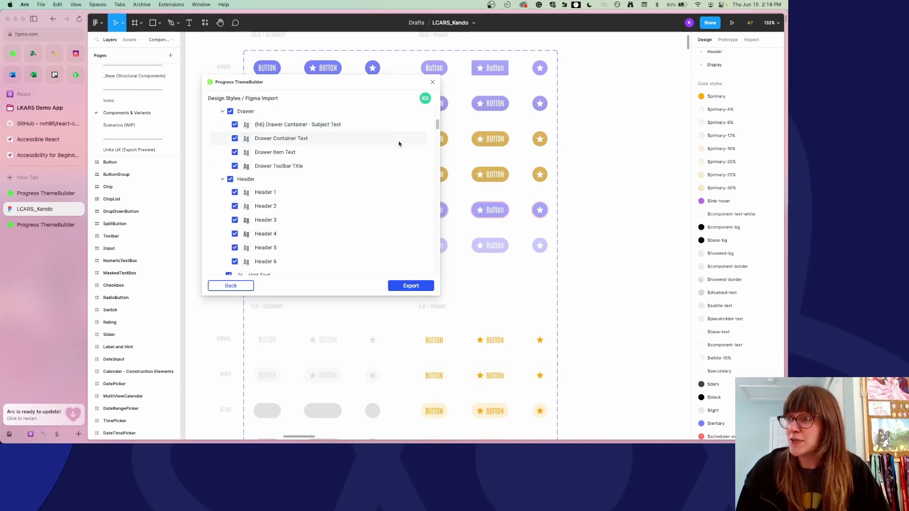
pyautogui.scroll(15, 355, 192)
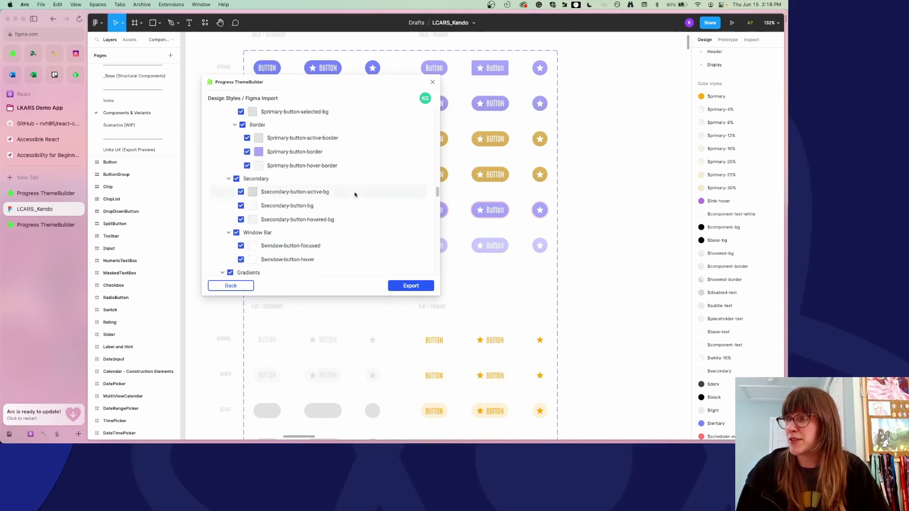
pyautogui.scroll(10, 357, 227)
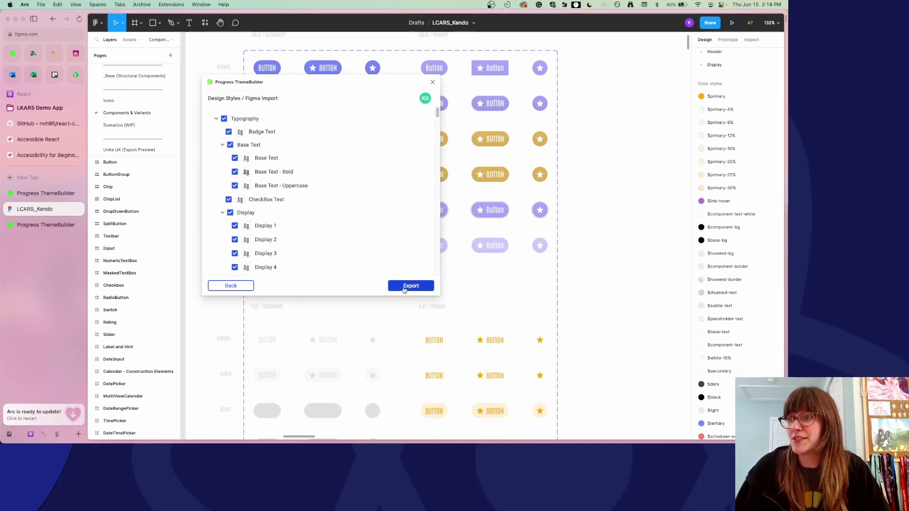
pyautogui.click(402, 287)
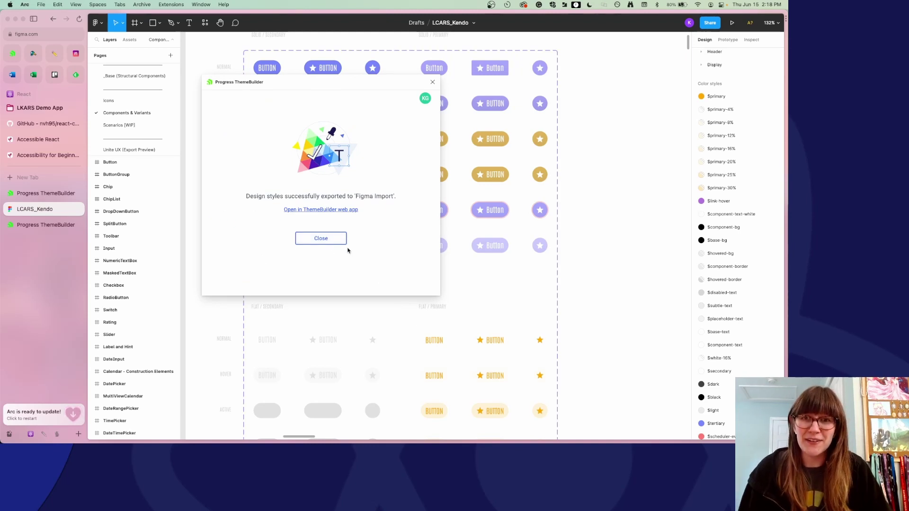
pyautogui.click(31, 195)
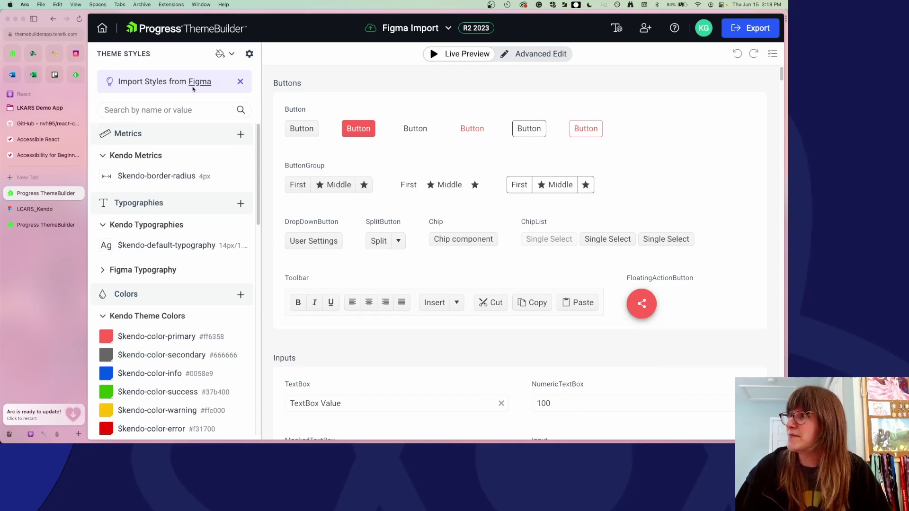
# Reload Figma Import and review the new Figma Typography and Figma Colors style groups.
pyautogui.scroll(-5, 189, 189)
pyautogui.scroll(-10, 192, 192)
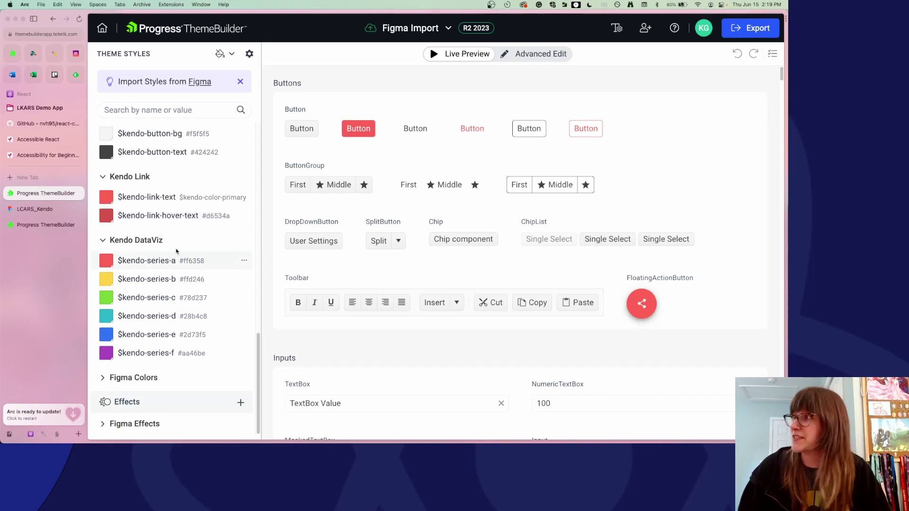
pyautogui.press('super+r')
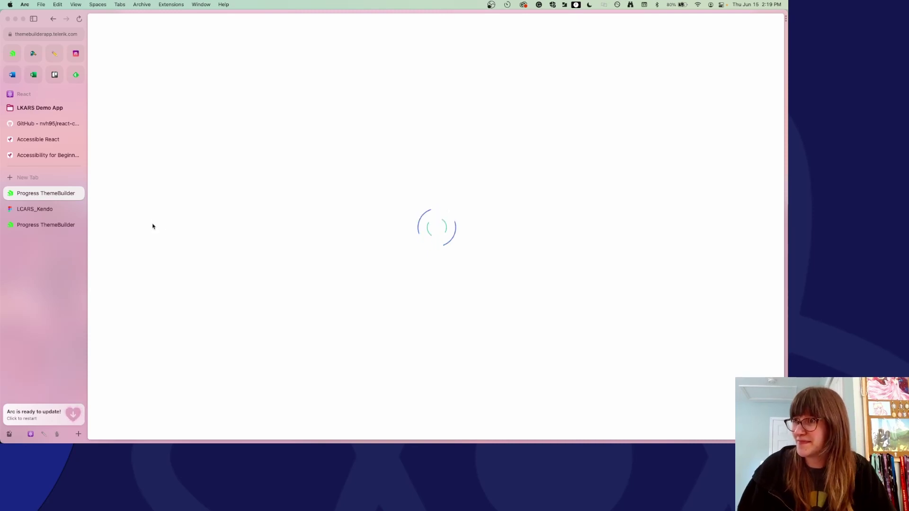
pyautogui.scroll(-5, 175, 174)
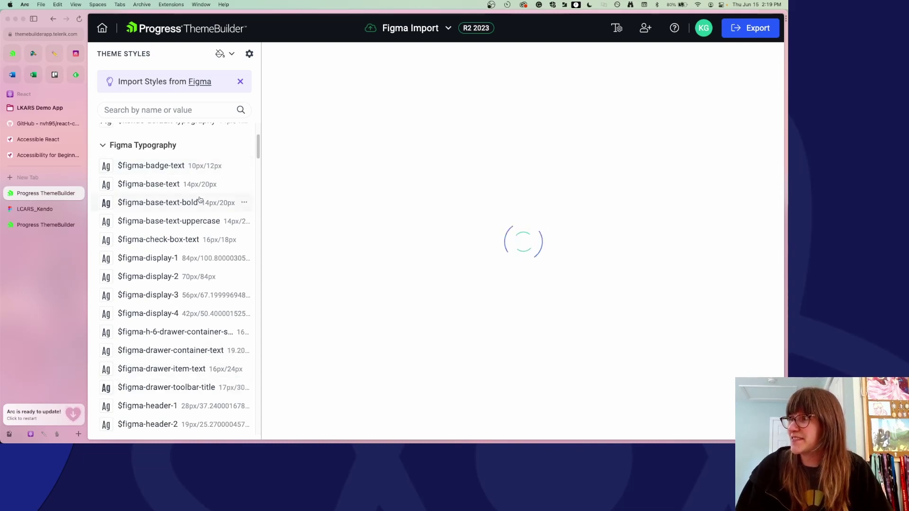
pyautogui.scroll(-10, 203, 359)
pyautogui.scroll(-15, 180, 194)
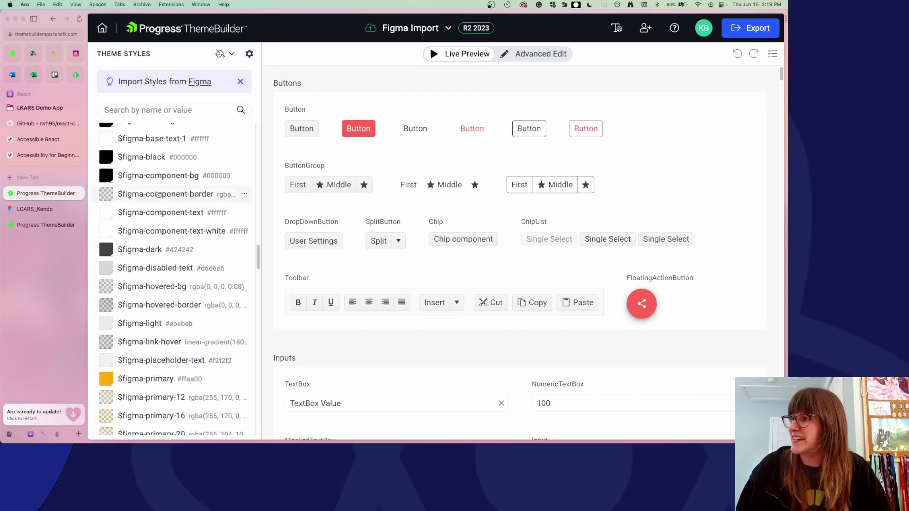
pyautogui.scroll(-20, 156, 213)
pyautogui.scroll(20, 158, 194)
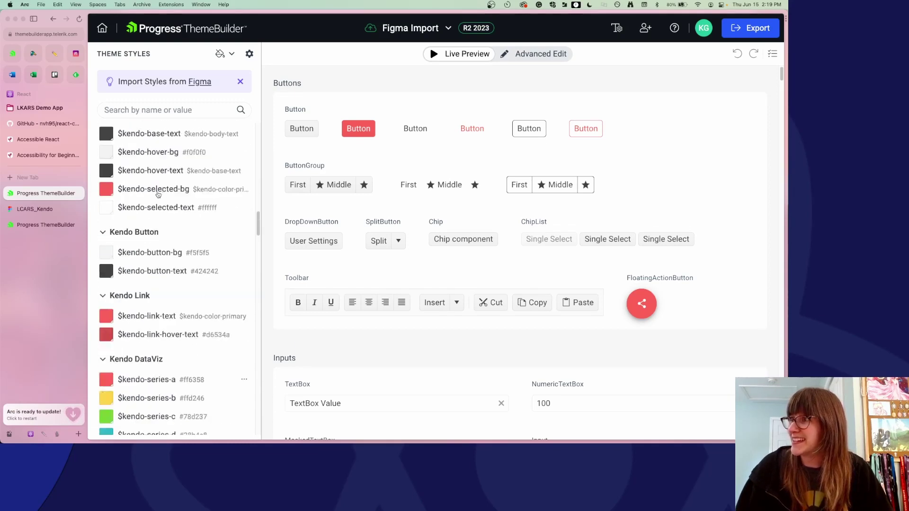
pyautogui.scroll(-15, 184, 274)
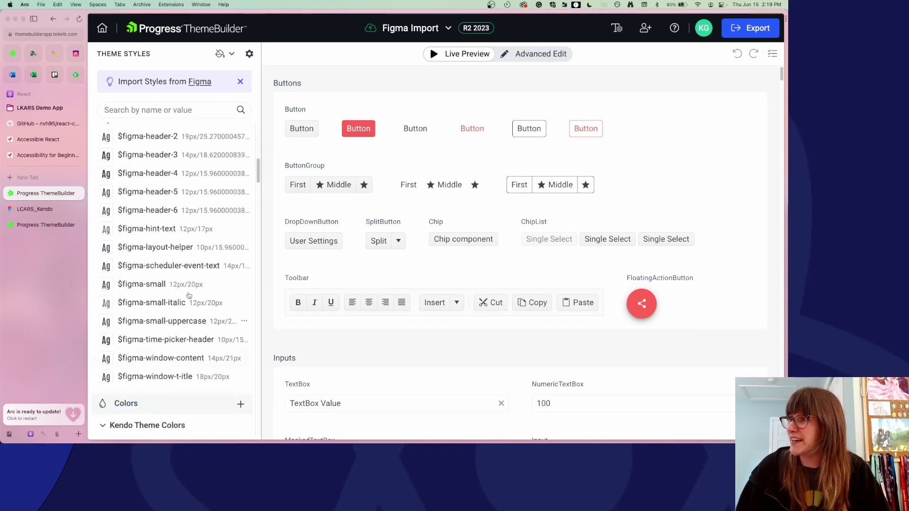
pyautogui.scroll(5, 185, 283)
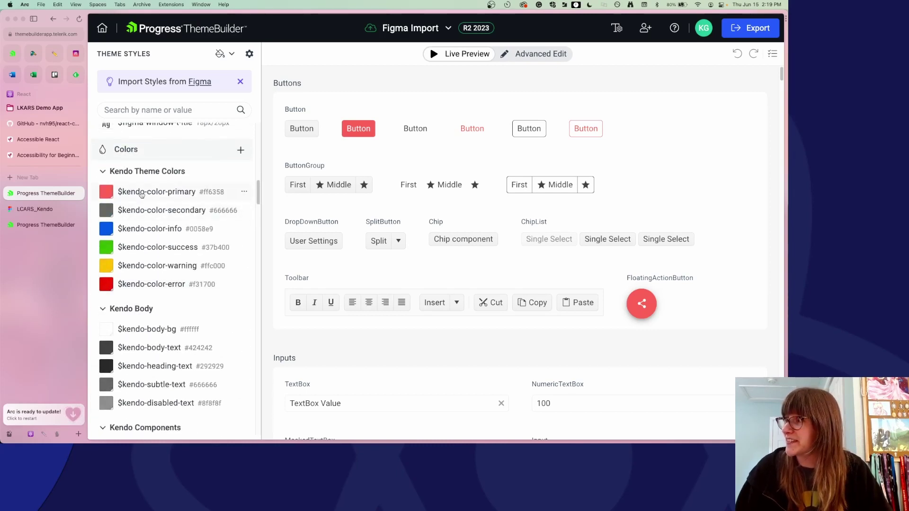
# Link $kendo-color-primary to the imported $figma-info colour variable.
pyautogui.click(156, 191)
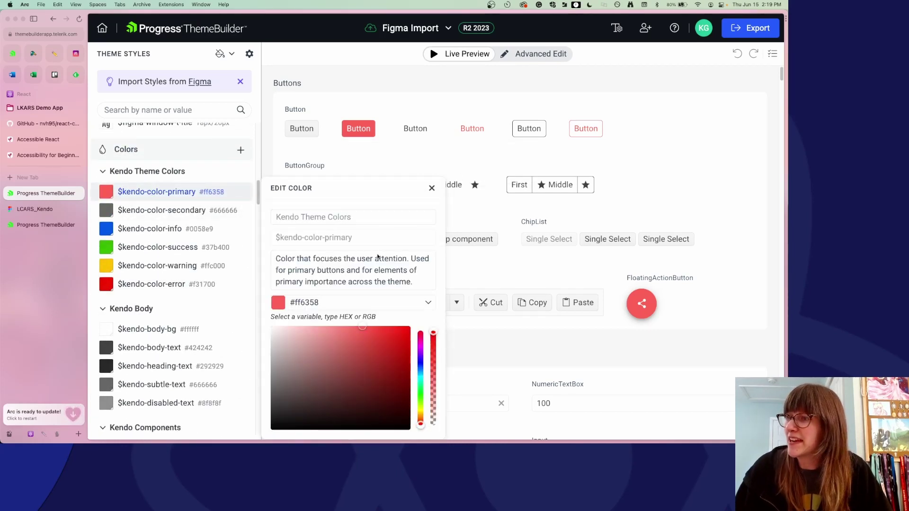
pyautogui.click(428, 302)
pyautogui.scroll(-5, 365, 346)
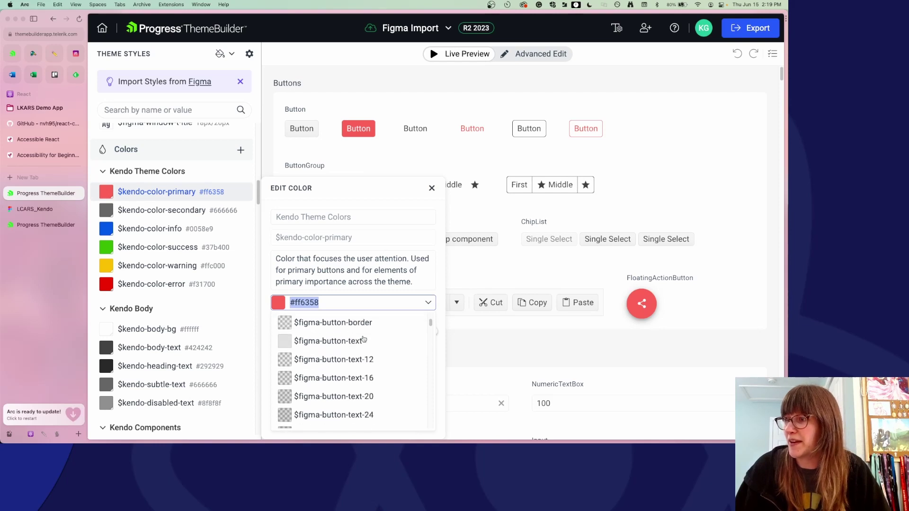
pyautogui.scroll(-2, 363, 339)
pyautogui.scroll(2, 331, 331)
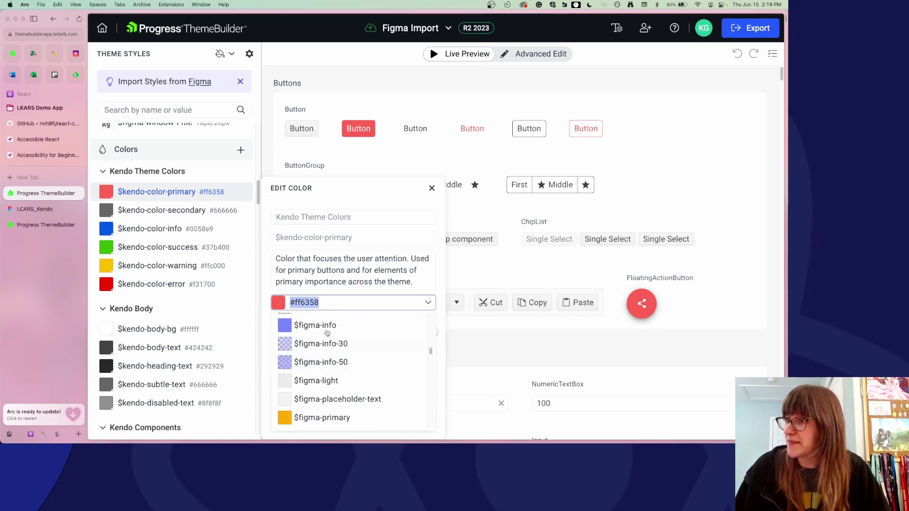
pyautogui.click(327, 326)
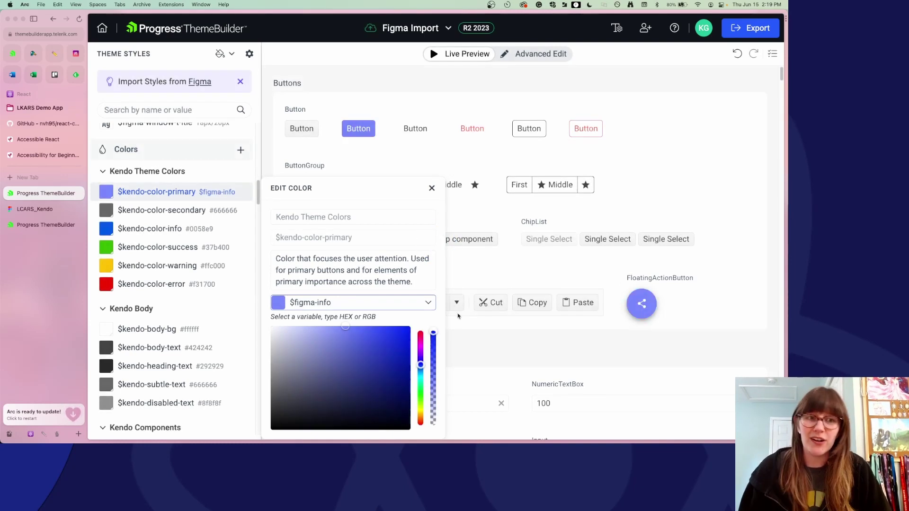
pyautogui.click(680, 158)
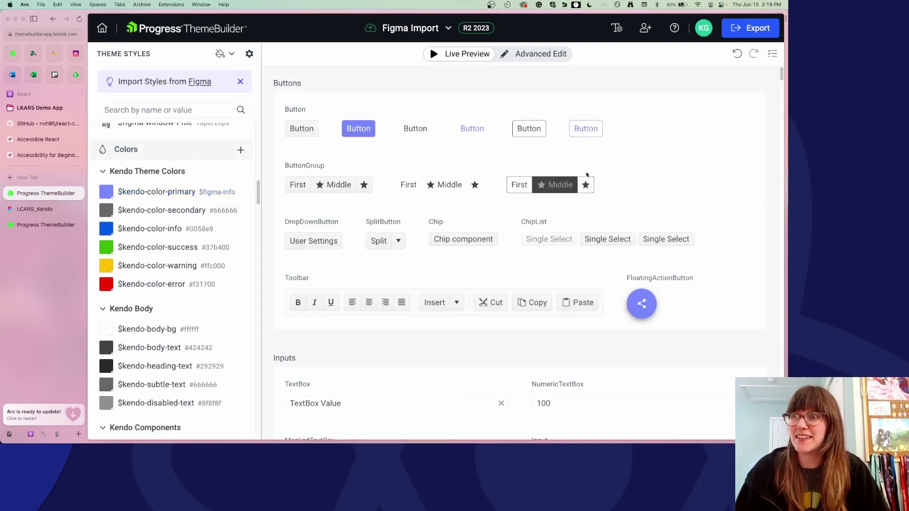
pyautogui.scroll(-5, 678, 159)
pyautogui.scroll(-15, 678, 159)
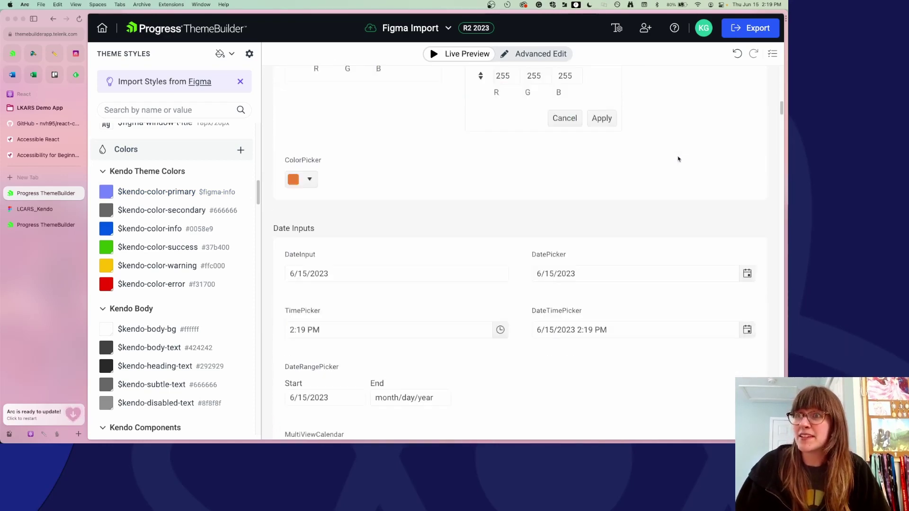
pyautogui.scroll(7, 440, 262)
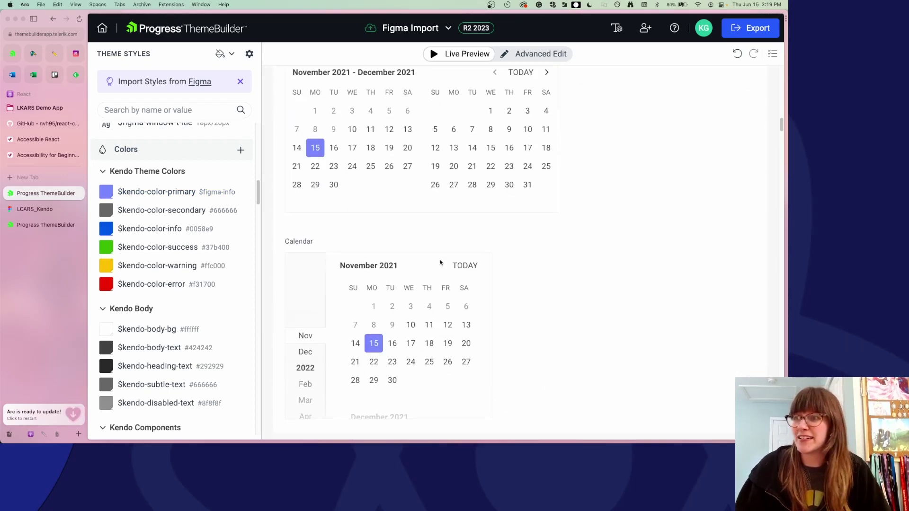
pyautogui.scroll(12, 440, 262)
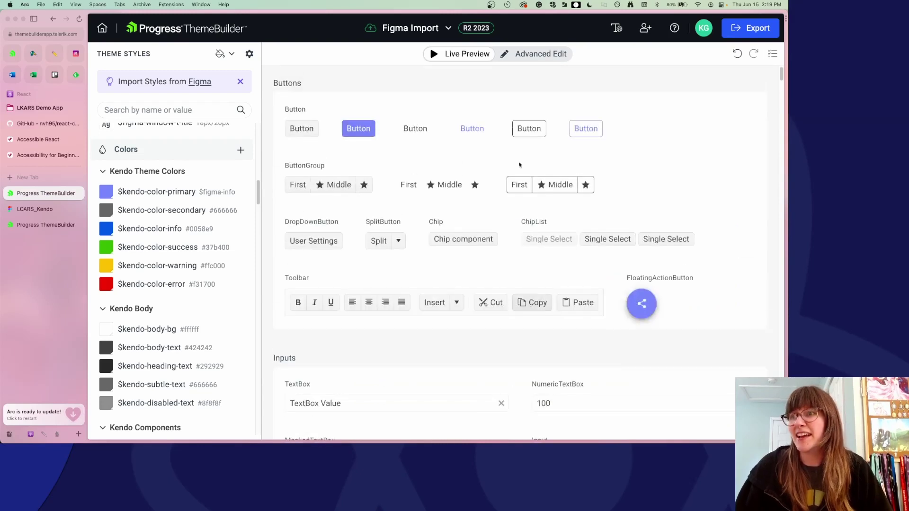